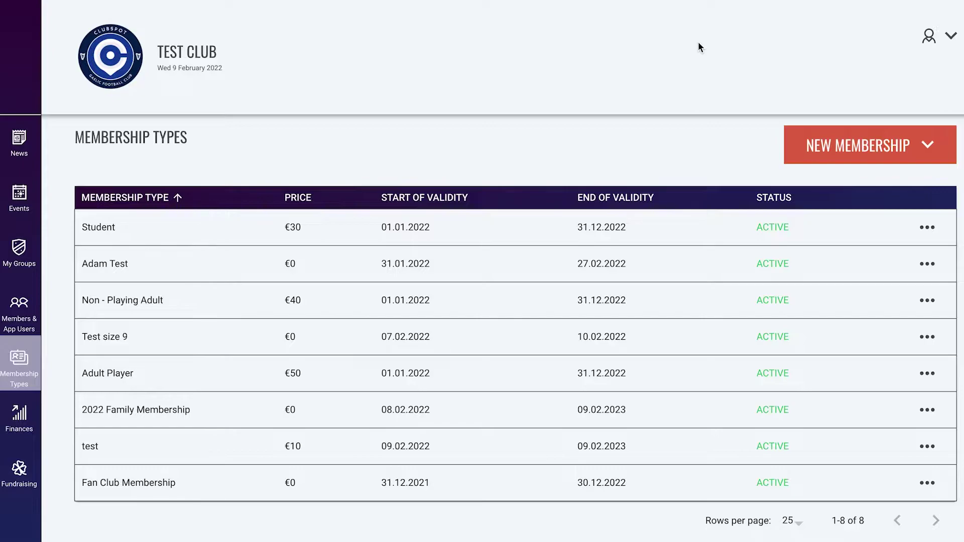
# Re-save the Student membership type unchanged at €30, valid through 2022.
pyautogui.click(928, 228)
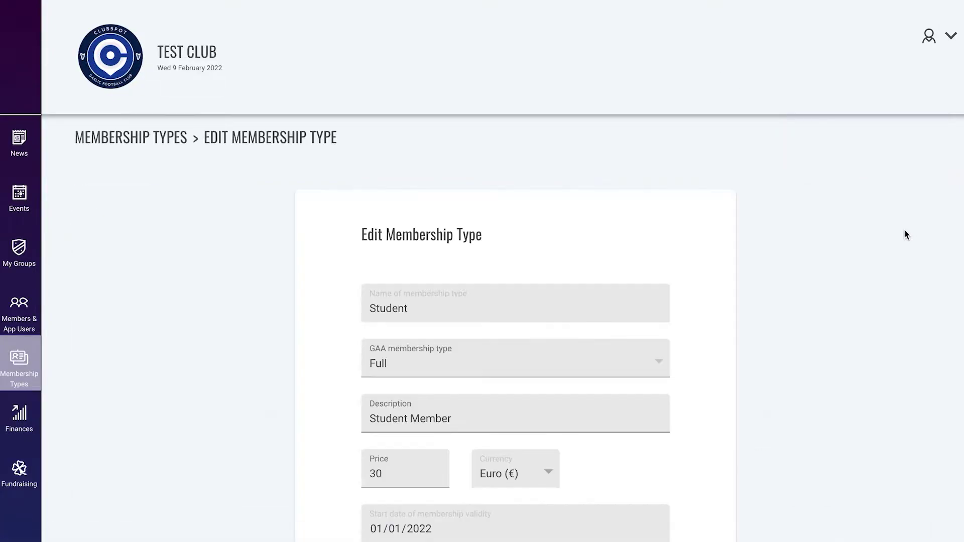
pyautogui.scroll(-3, 656, 231)
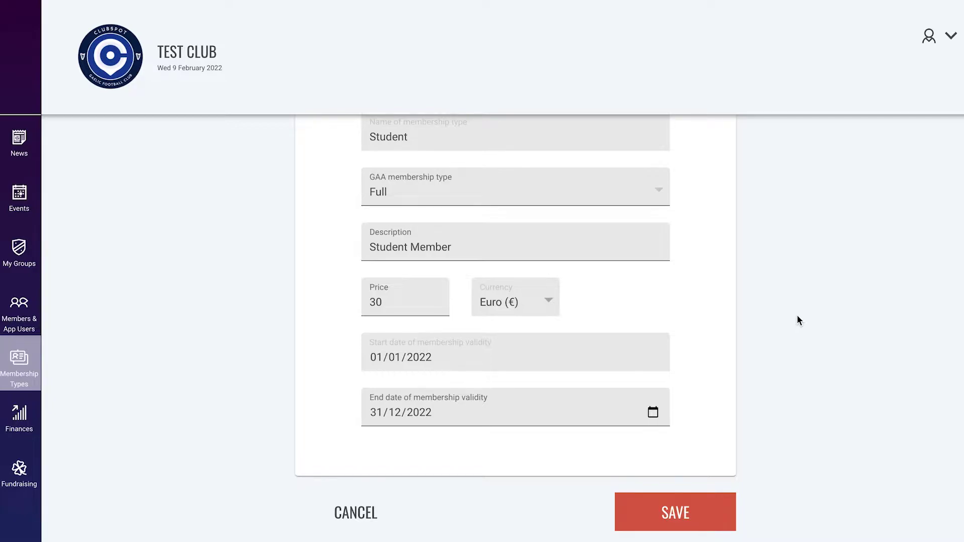
pyautogui.click(673, 512)
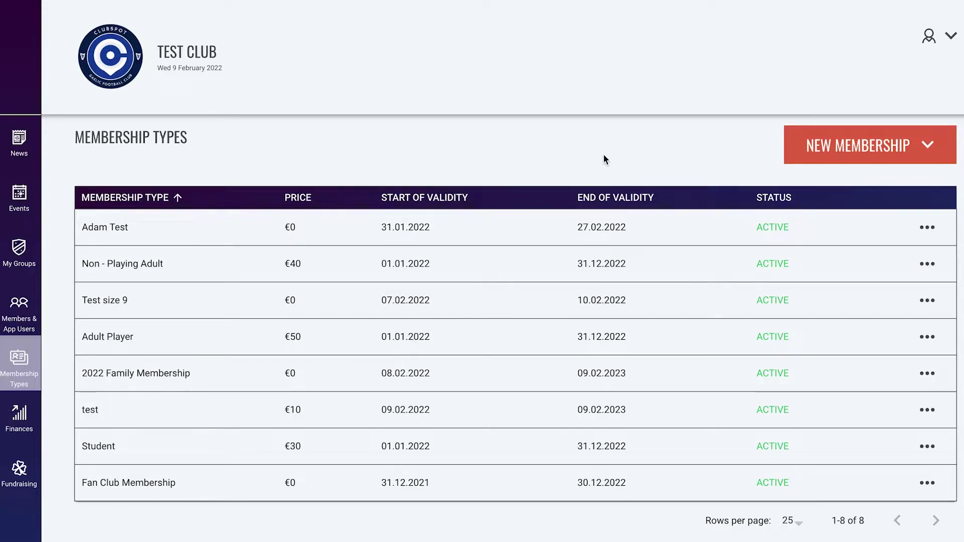
# Create a new single membership named 'Adult' with GAA membership type Full.
pyautogui.click(856, 145)
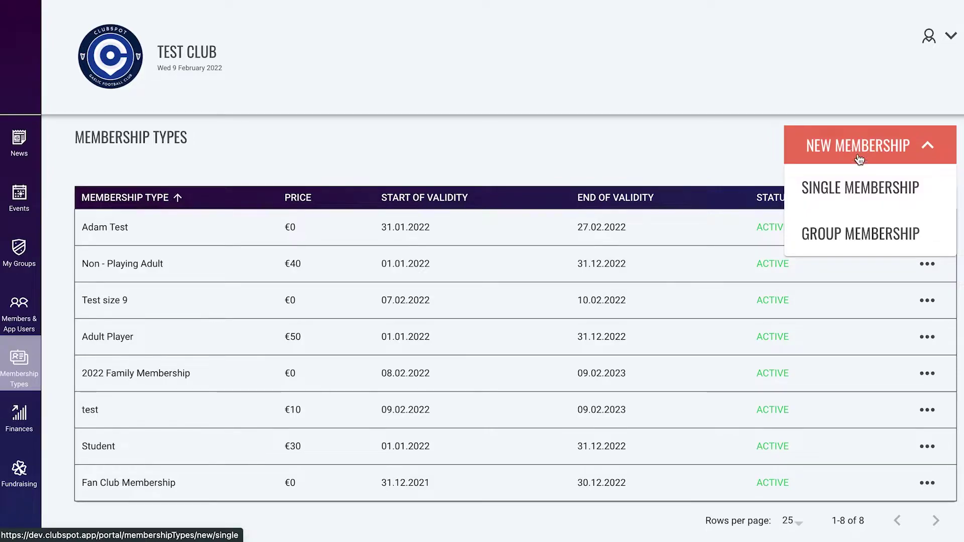
pyautogui.click(865, 188)
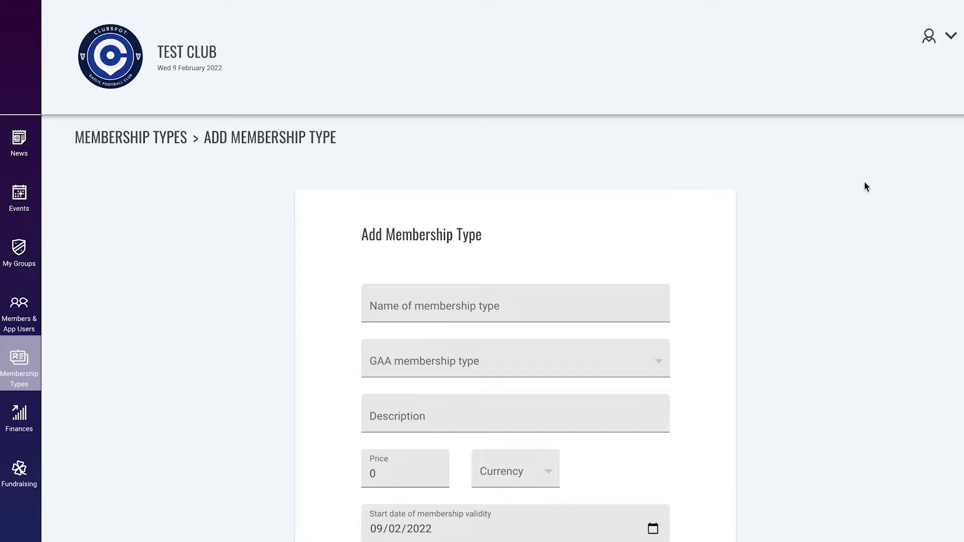
pyautogui.click(516, 304)
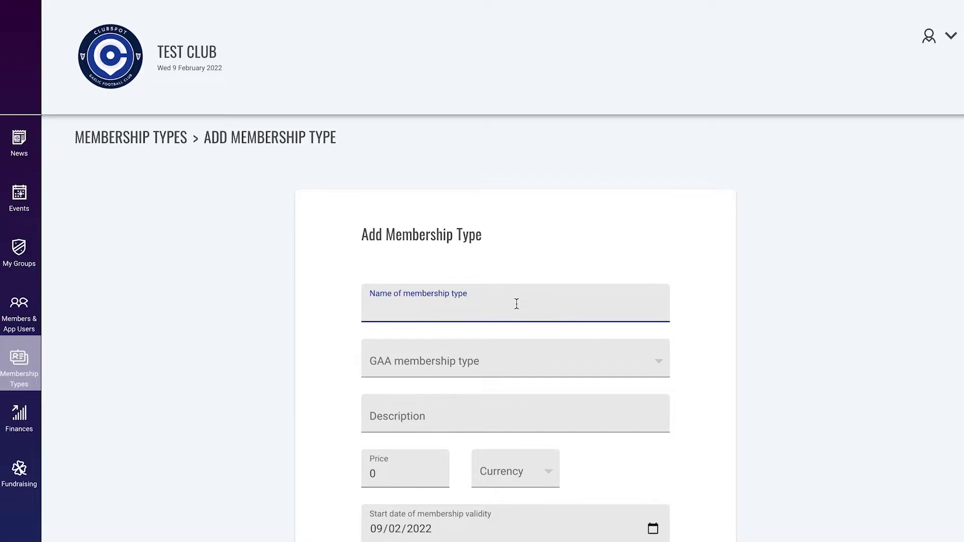
pyautogui.write('Adult')
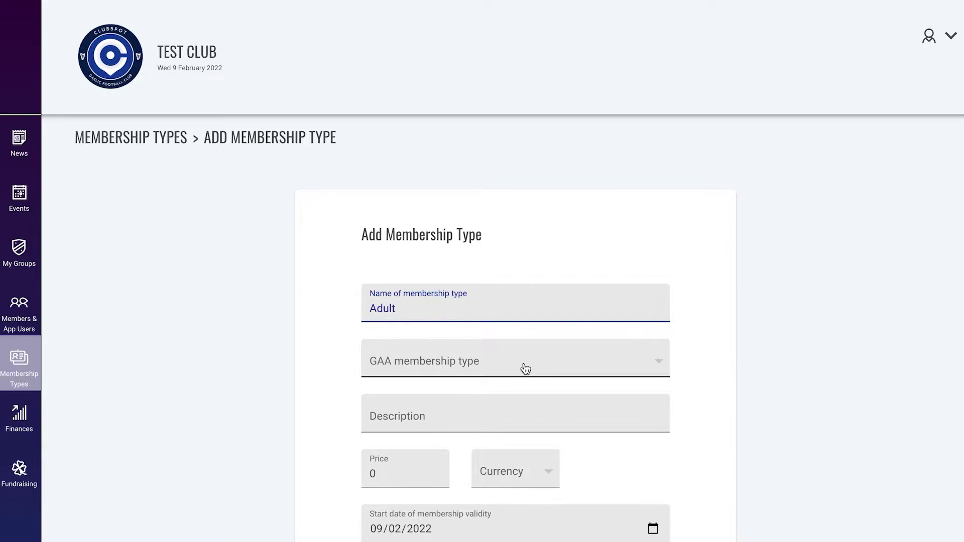
pyautogui.click(525, 369)
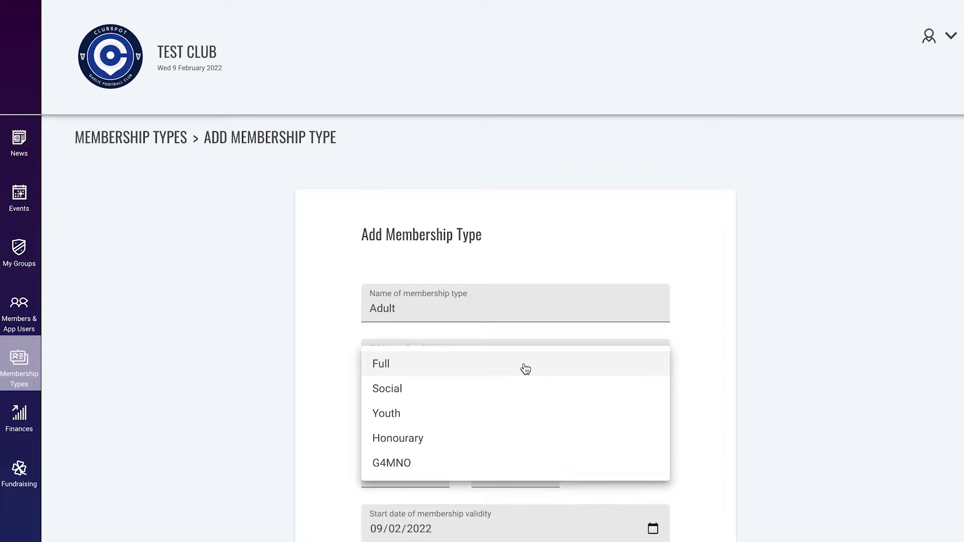
pyautogui.click(525, 369)
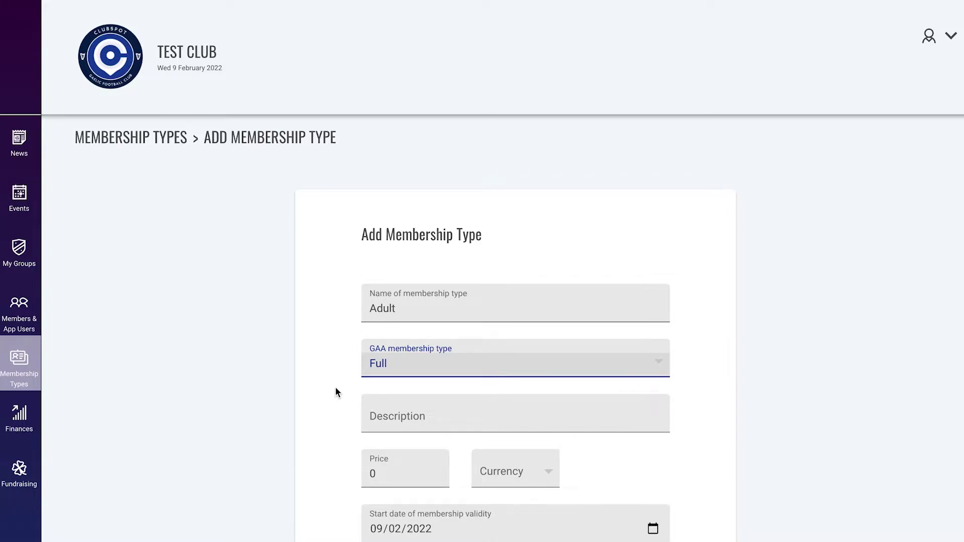
# Describe the membership as 'Adult membership' and price it at 10 Euro.
pyautogui.click(411, 416)
pyautogui.write('A')
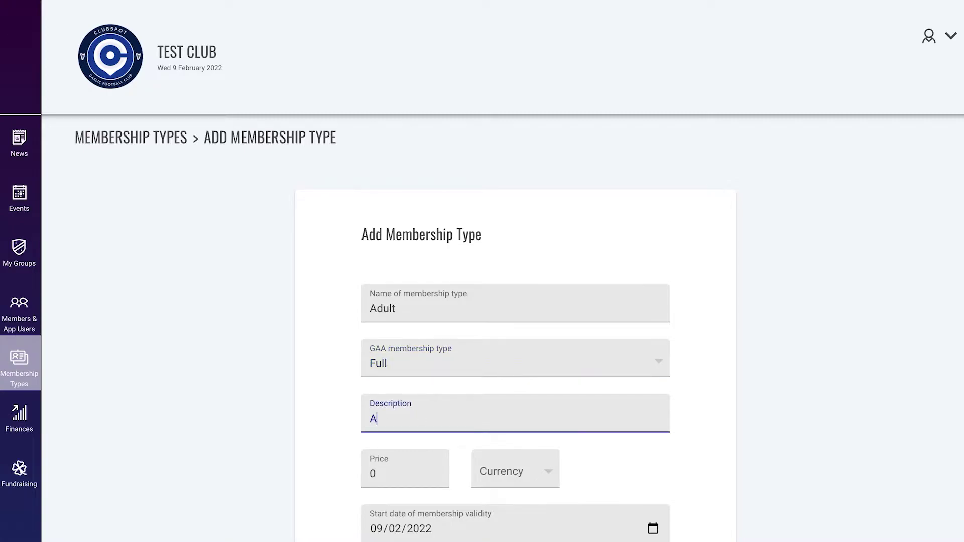
pyautogui.write('dult membership')
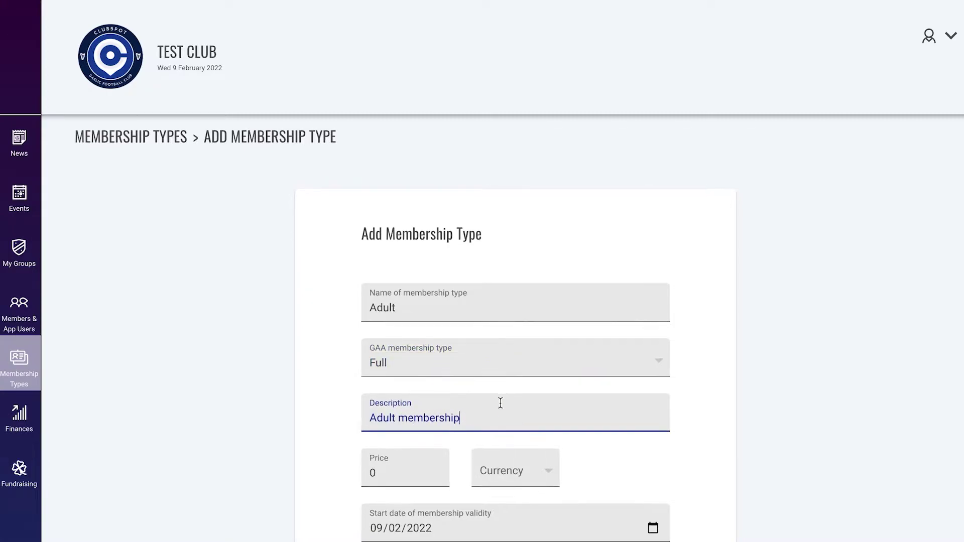
pyautogui.scroll(-3, 499, 403)
pyautogui.click(395, 327)
pyautogui.write('10')
pyautogui.click(508, 324)
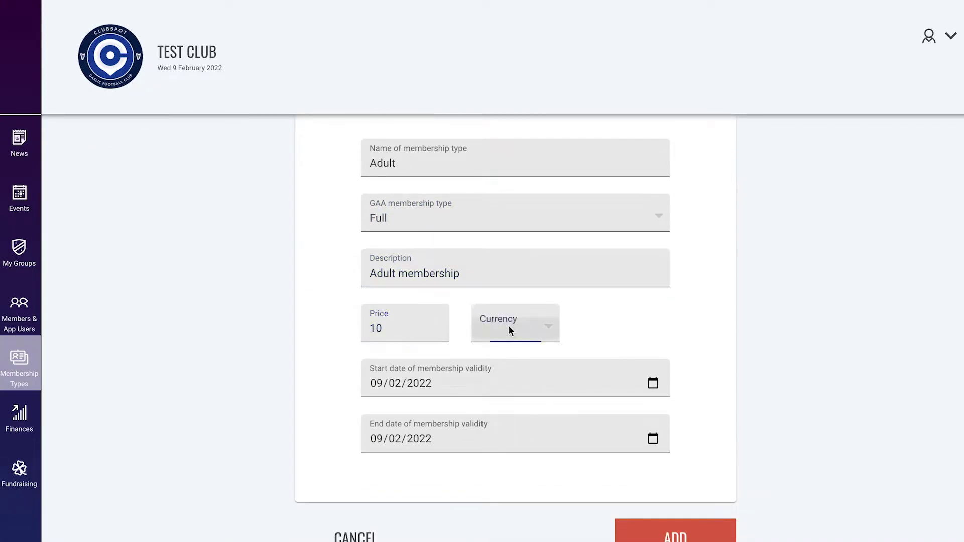
pyautogui.click(510, 331)
# Change the end date year to 2023 and add the Adult membership.
pyautogui.click(430, 440)
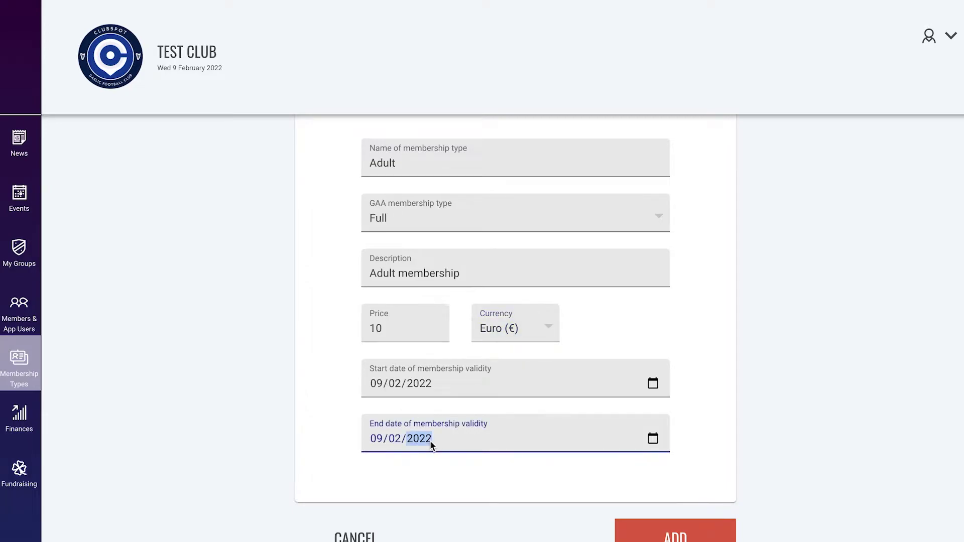
pyautogui.write('3')
pyautogui.click(336, 441)
pyautogui.scroll(-1, 803, 468)
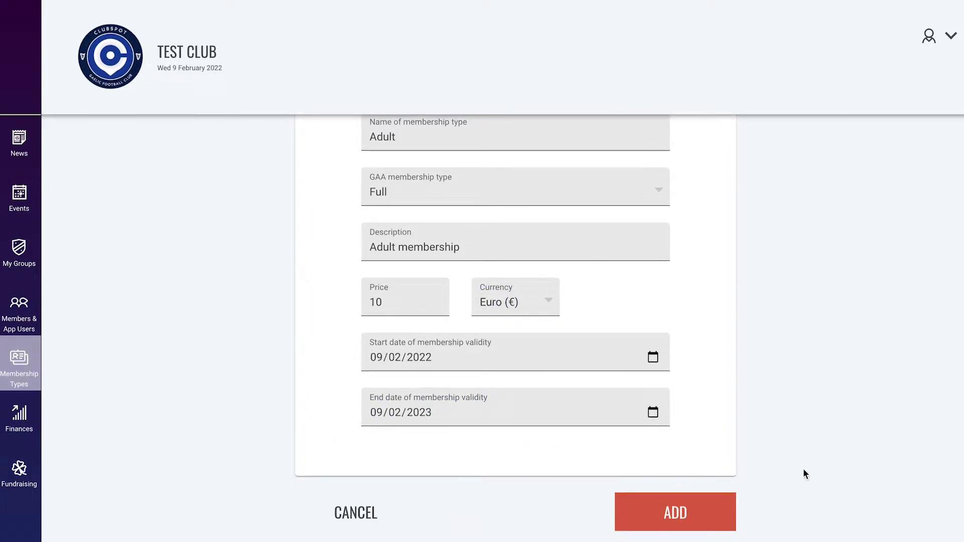
pyautogui.click(725, 523)
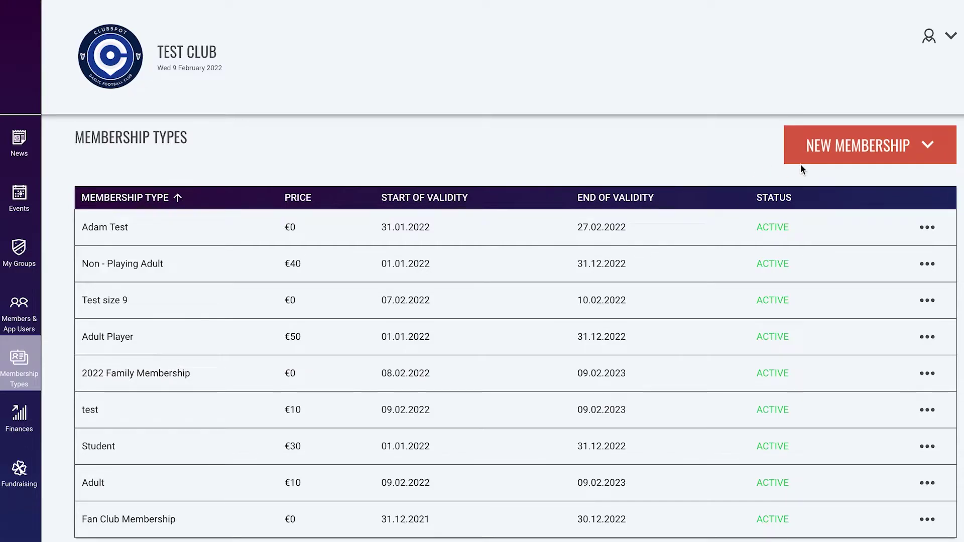
# Start a new group membership named '2022 Family Membership'.
pyautogui.click(924, 145)
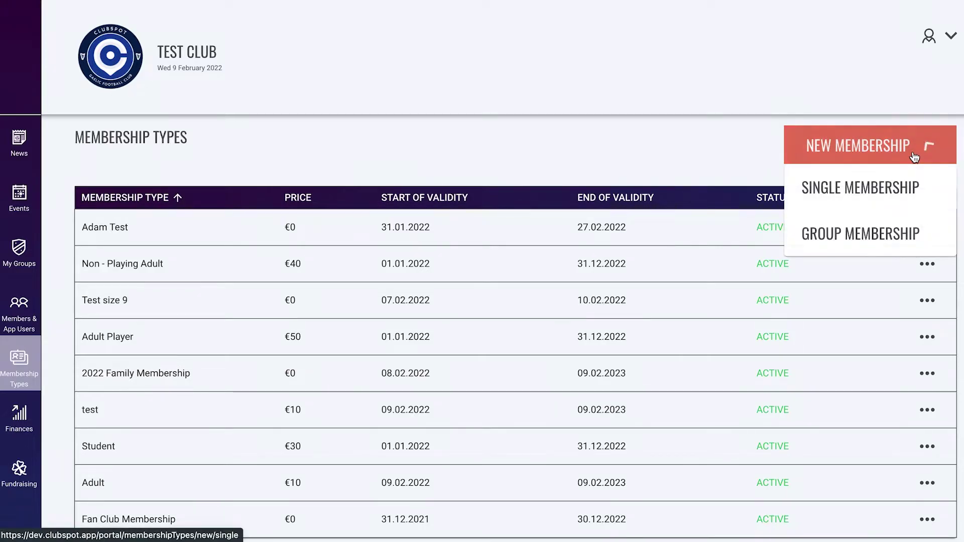
pyautogui.click(885, 238)
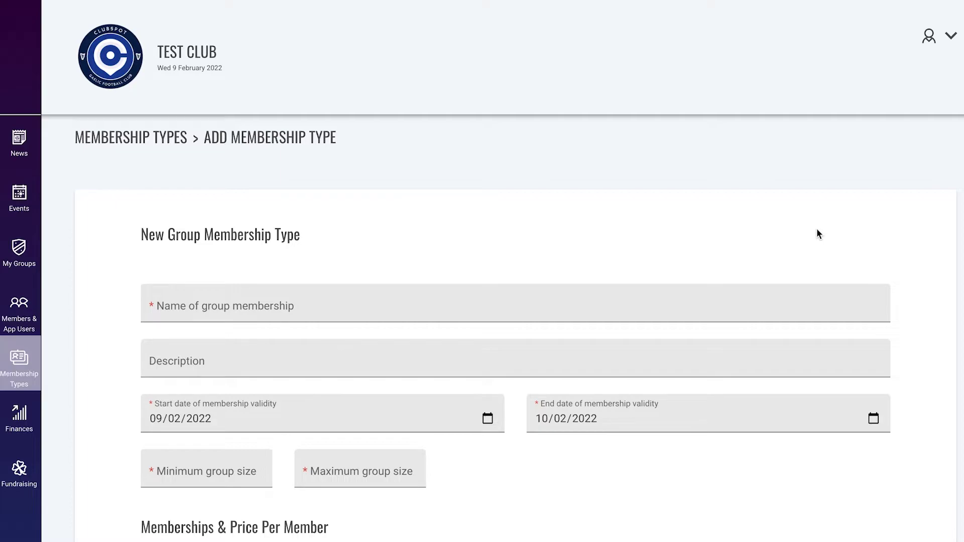
pyautogui.click(574, 308)
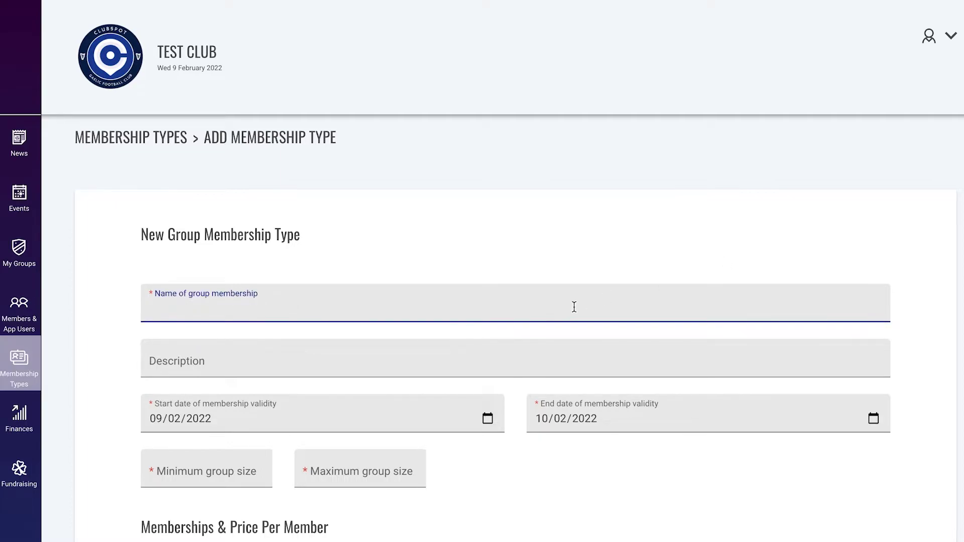
pyautogui.write('2022 Family memebe')
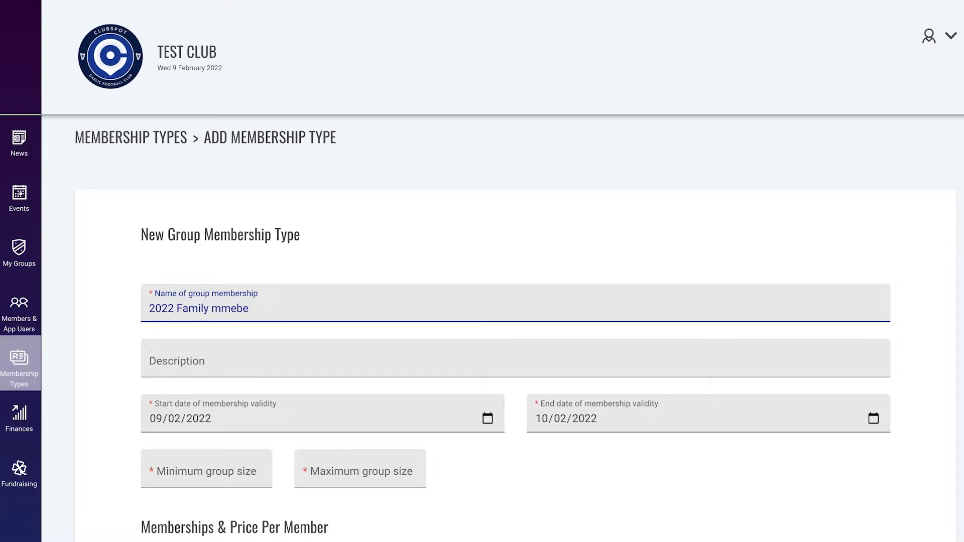
pyautogui.press('BackSpace')
pyautogui.press('BackSpace')
pyautogui.press('BackSpace')
pyautogui.write('Me,mb')
pyautogui.press('BackSpace')
pyautogui.press('BackSpace')
pyautogui.press('BackSpace')
pyautogui.write('mbershi')
pyautogui.write('p')
# Describe it as '2022 GAA Family Membership' and set the end year to 2023.
pyautogui.click(454, 356)
pyautogui.write('2022 GAA Fa')
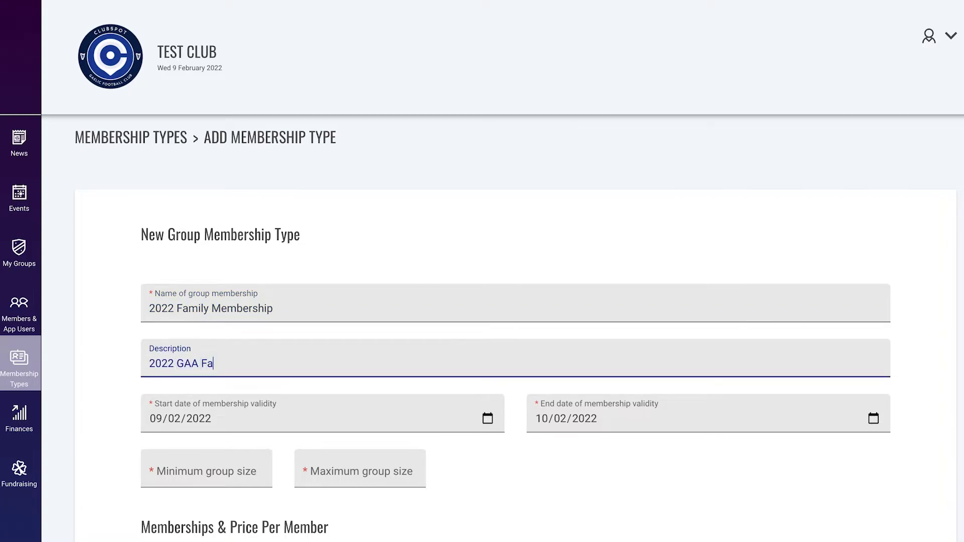
pyautogui.write('mily Mmeber')
pyautogui.press('BackSpace')
pyautogui.press('BackSpace')
pyautogui.press('BackSpace')
pyautogui.write('embership')
pyautogui.click(586, 418)
pyautogui.write('2023')
pyautogui.scroll(-3, 475, 374)
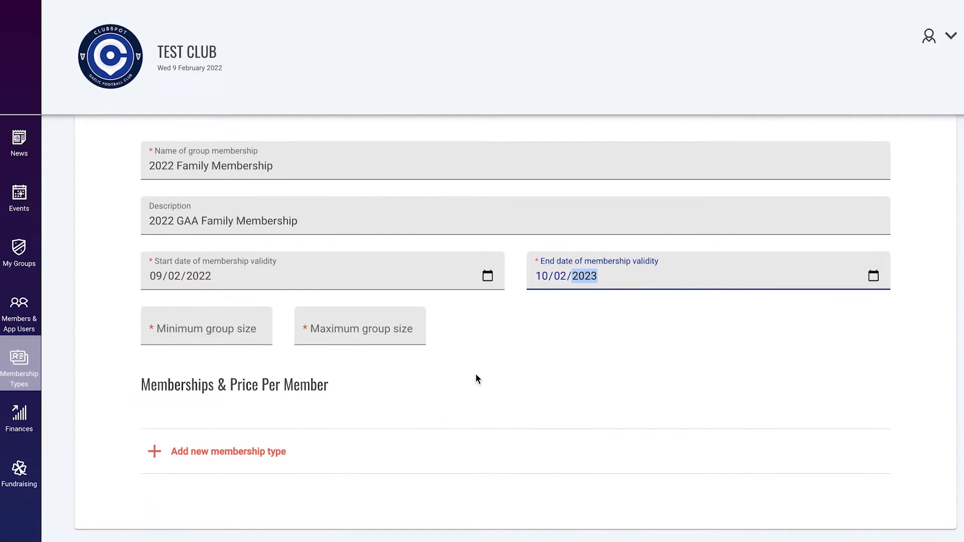
# Set the minimum group size to 2 and the maximum group size to 8.
pyautogui.click(475, 374)
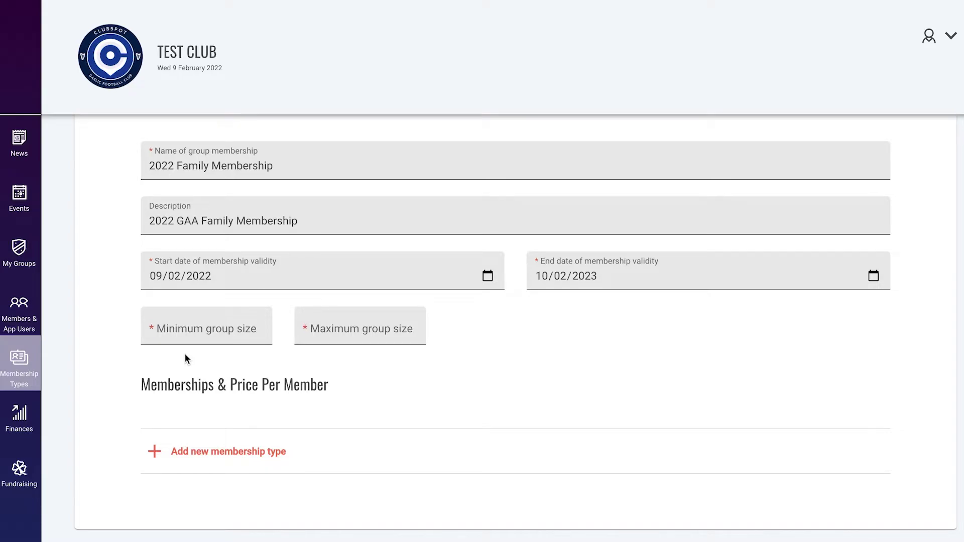
pyautogui.click(188, 329)
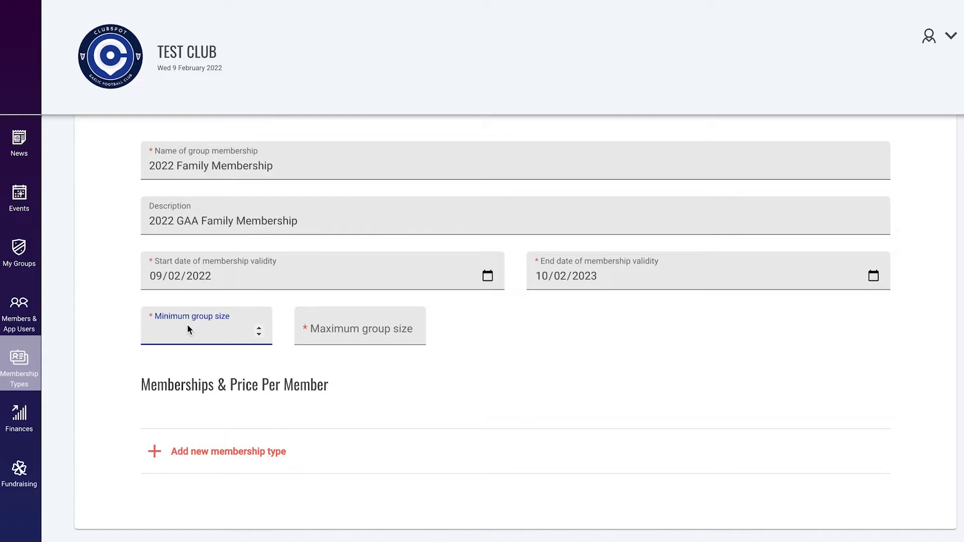
pyautogui.write('2')
pyautogui.click(342, 334)
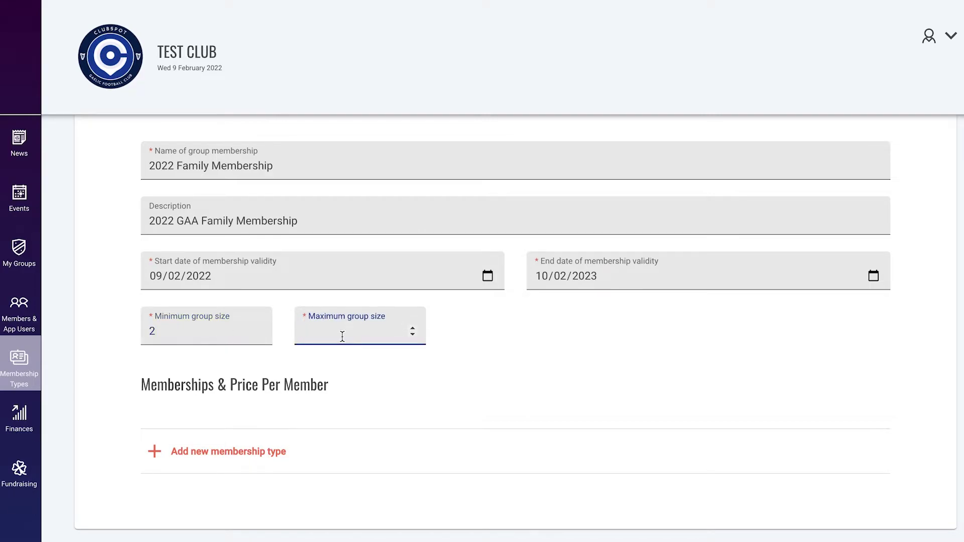
pyautogui.write('8')
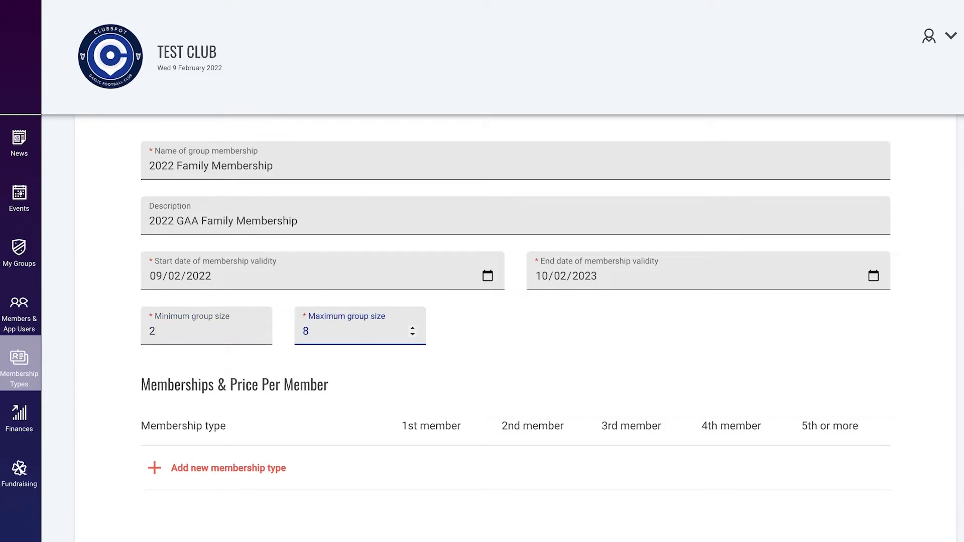
pyautogui.click(354, 410)
# Add an Adult member type: GAA type Full, description 'Adult Membership', maximum 2.
pyautogui.click(254, 474)
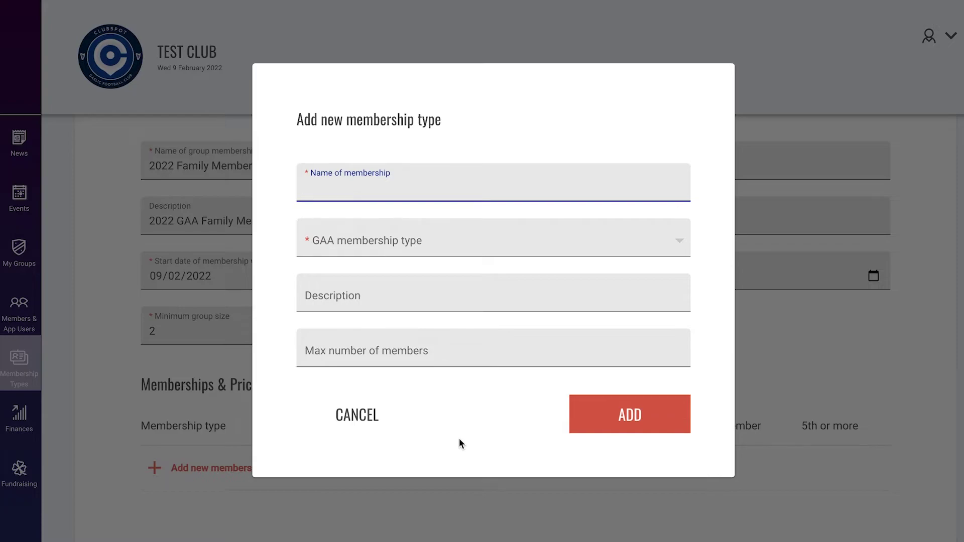
pyautogui.write('Adult')
pyautogui.click(491, 246)
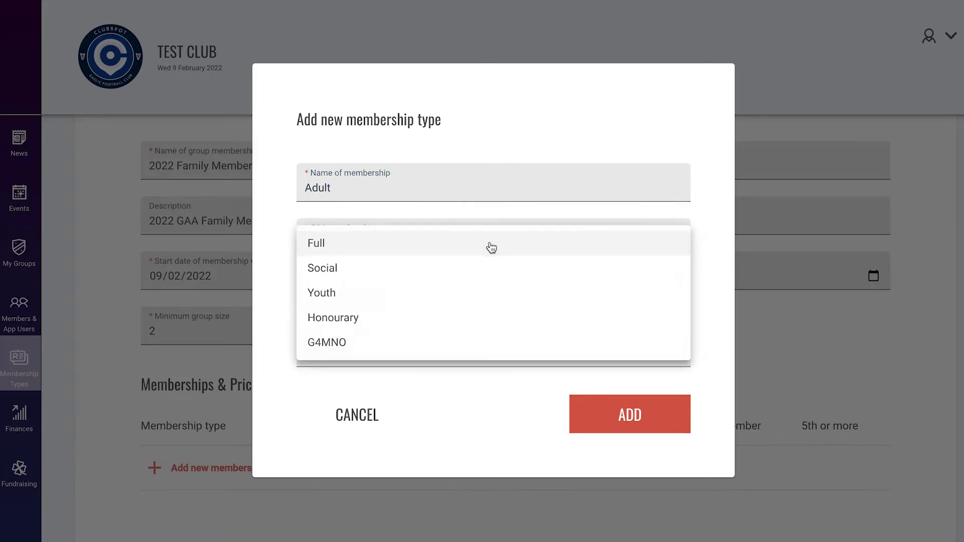
pyautogui.click(395, 292)
pyautogui.write('Adult Mme')
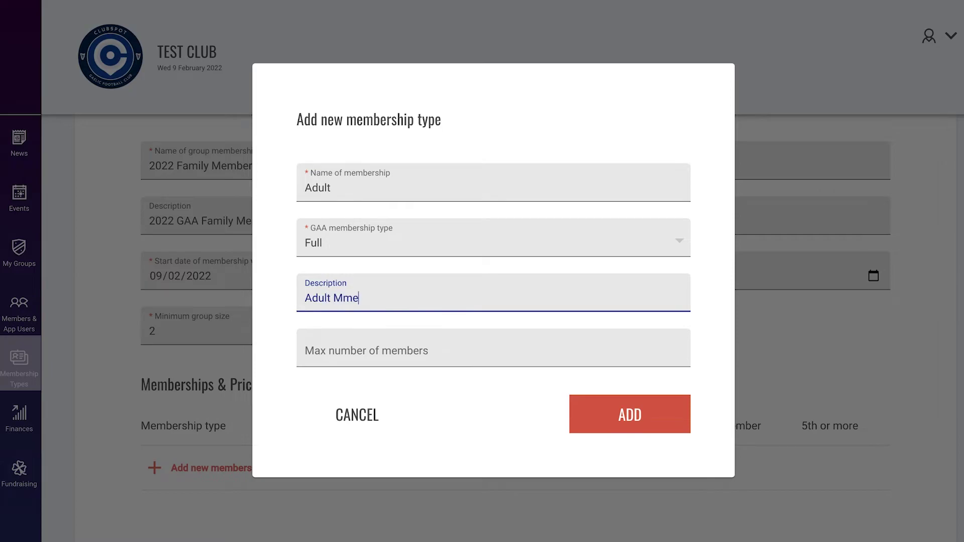
pyautogui.write('mber')
pyautogui.press('BackSpace')
pyautogui.press('BackSpace')
pyautogui.press('BackSpace')
pyautogui.write('embership')
pyautogui.click(360, 355)
pyautogui.write('2')
pyautogui.click(603, 426)
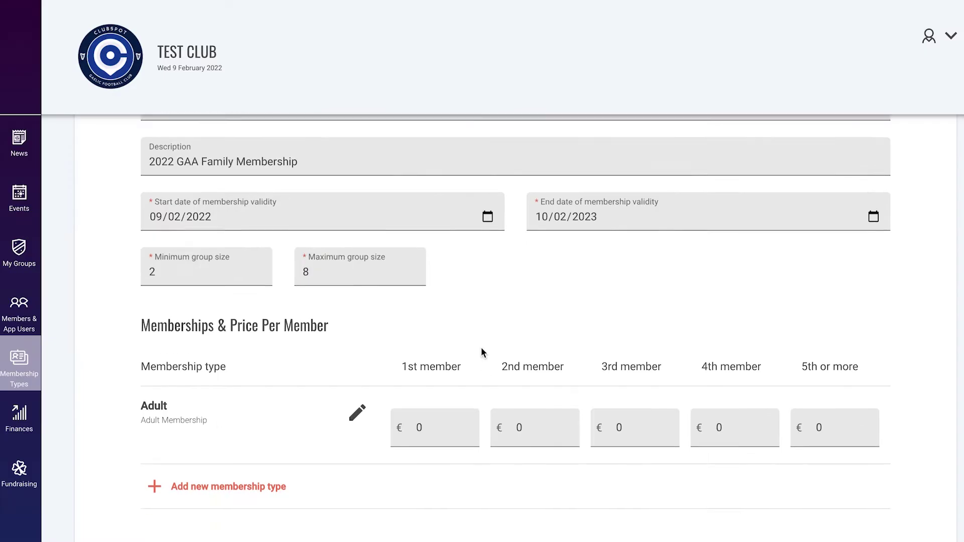
# Add a Child member type: GAA type Youth, description 'Child Membership', maximum 5.
pyautogui.click(243, 498)
pyautogui.write('Chikd')
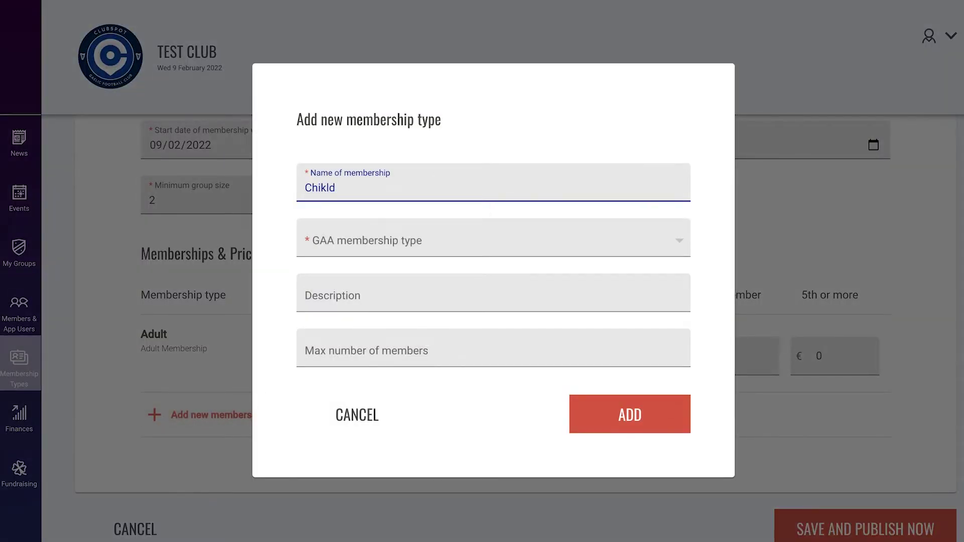
pyautogui.press('BackSpace')
pyautogui.press('BackSpace')
pyautogui.write('ld')
pyautogui.click(445, 245)
pyautogui.click(326, 294)
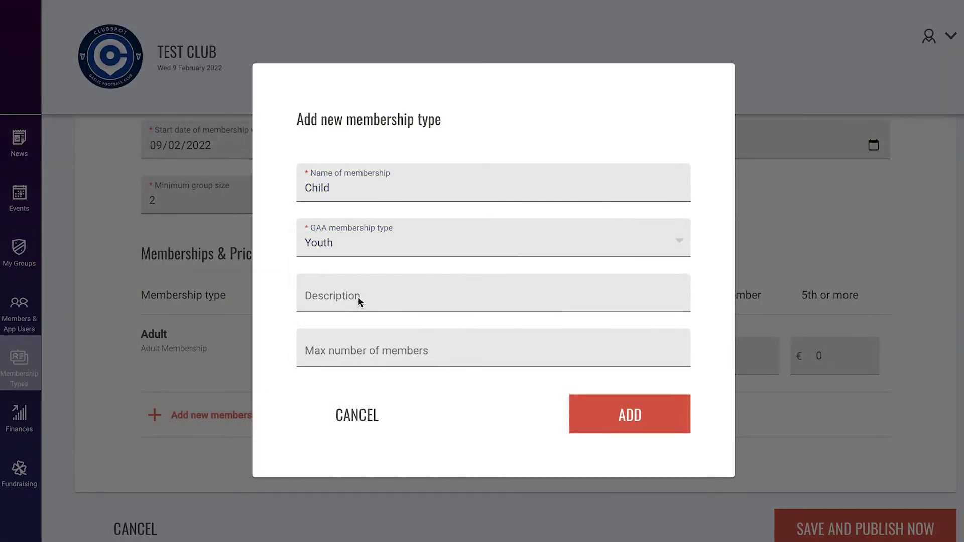
pyautogui.click(334, 300)
pyautogui.write('Chikd')
pyautogui.press('BackSpace')
pyautogui.press('BackSpace')
pyautogui.write('l')
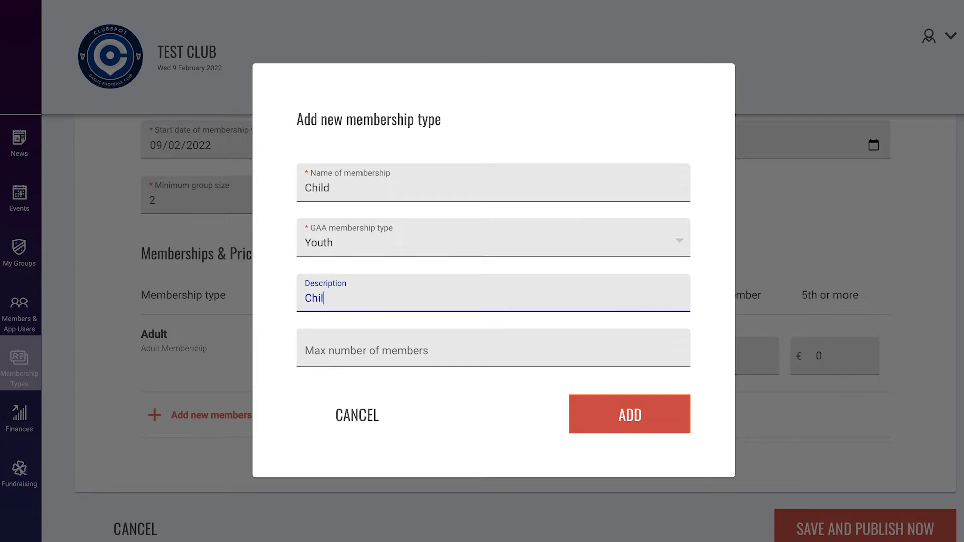
pyautogui.write('d Membership')
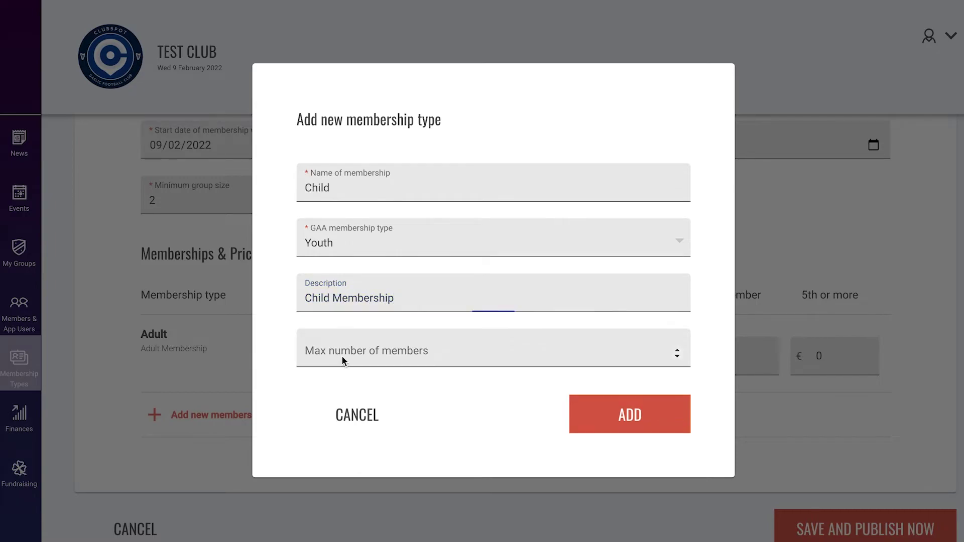
pyautogui.click(482, 352)
pyautogui.write('5')
pyautogui.click(614, 426)
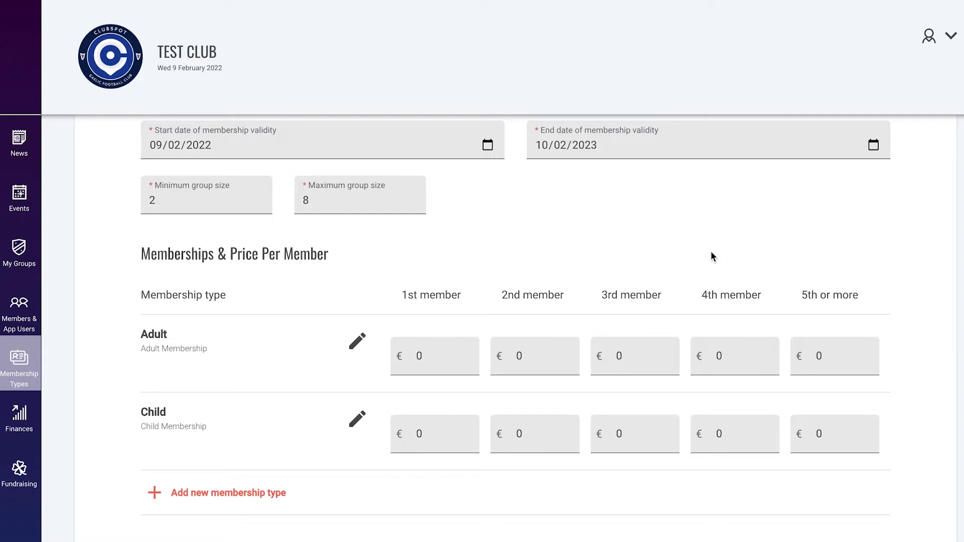
# Enter 20 and 5 into the Child price boxes.
pyautogui.write('2')
pyautogui.write('0')
pyautogui.click(430, 432)
pyautogui.press('BackSpace')
pyautogui.write('5')
pyautogui.click(490, 507)
# Price the Adult 1st member at €40 and the 2nd member at €20.
pyautogui.click(442, 360)
pyautogui.press('BackSpace')
pyautogui.press('BackSpace')
pyautogui.write('40')
pyautogui.press('Tab')
pyautogui.press('BackSpace')
pyautogui.write('20')
pyautogui.click(418, 424)
# Set the remaining Child member prices to €10, €5, €5 and €5.
pyautogui.press('BackSpace')
pyautogui.write('20')
pyautogui.press('Tab')
pyautogui.write('10')
pyautogui.press('BackSpace')
pyautogui.press('BackSpace')
pyautogui.press('BackSpace')
pyautogui.write('1')
pyautogui.write('0')
pyautogui.press('Tab')
pyautogui.press('BackSpace')
pyautogui.write('5')
pyautogui.press('Tab')
pyautogui.write('5')
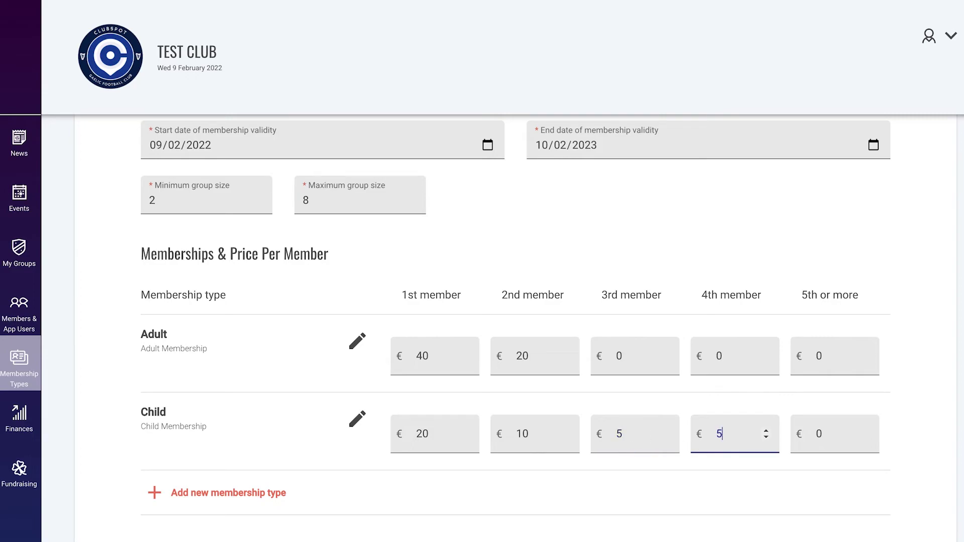
pyautogui.press('Tab')
pyautogui.write('5')
pyautogui.scroll(-2, 603, 502)
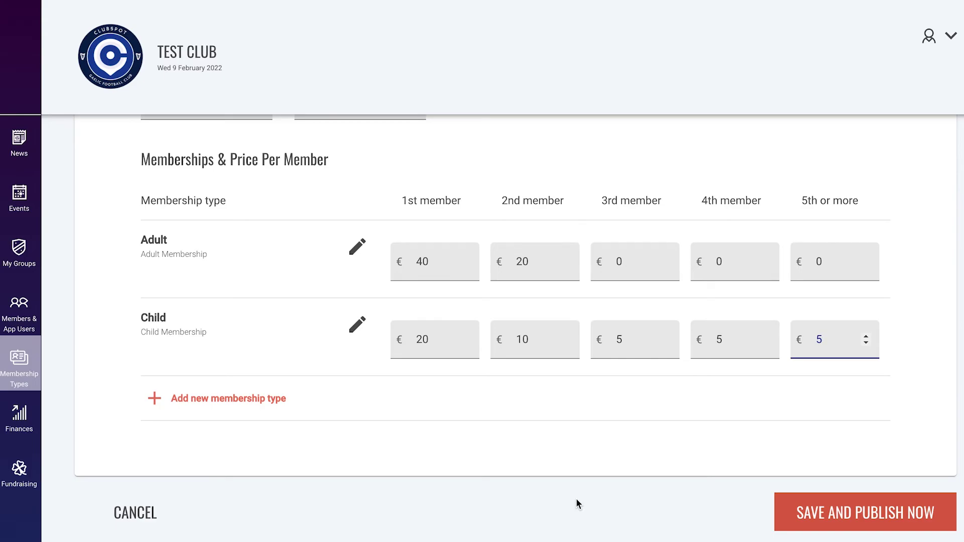
# Save and publish the 2022 Family Membership with its Adult and Child prices.
pyautogui.click(815, 518)
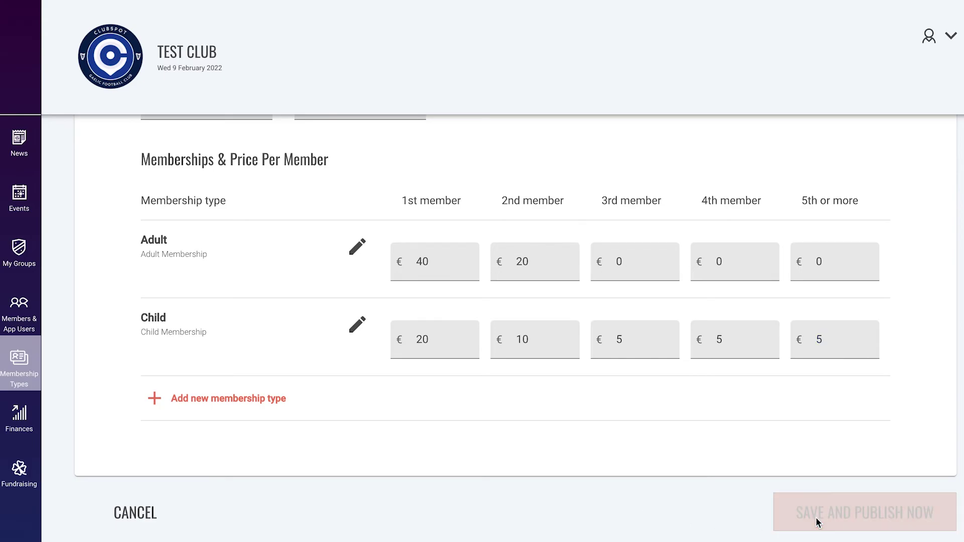